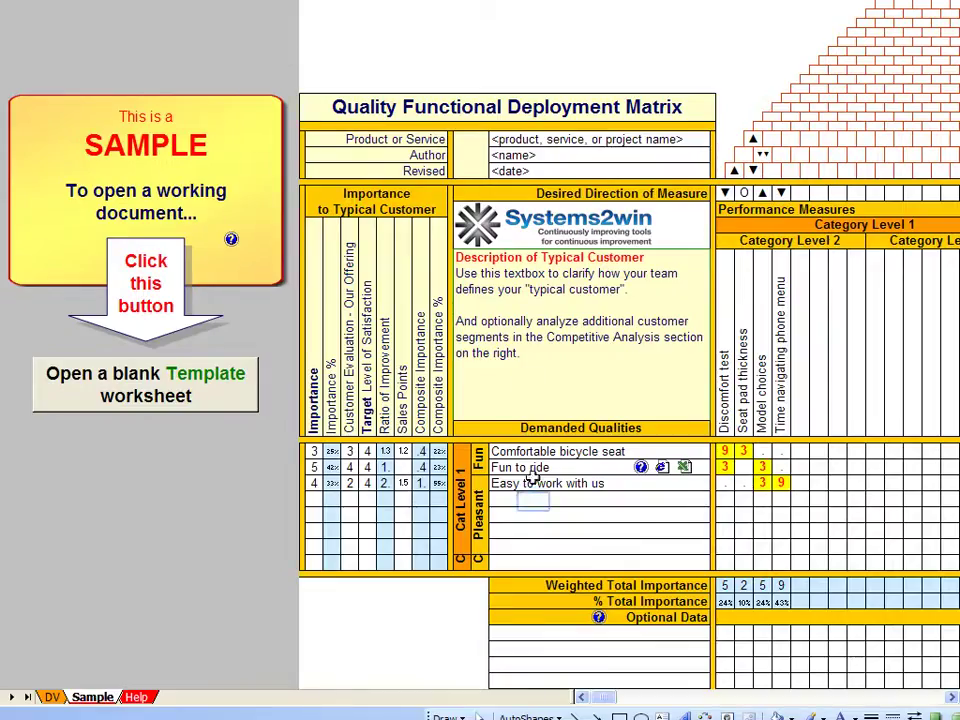
# Select the empty Demanded Qualities cell below 'Easy to work with us' to add 'Easy maintenance'
pyautogui.click(534, 502)
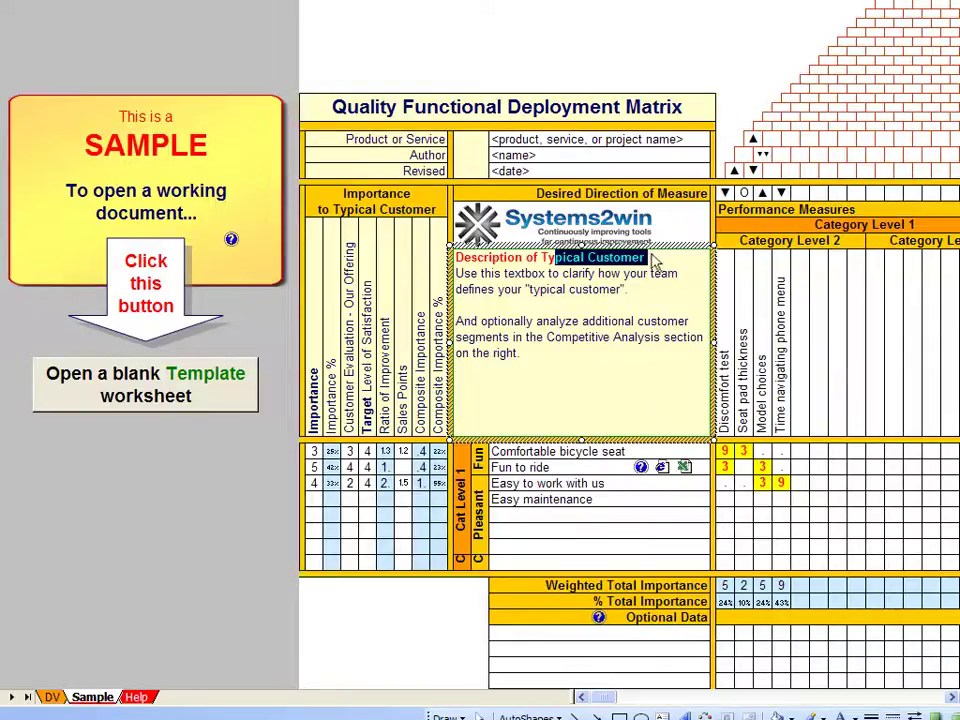
pyautogui.moveTo(481, 321); pyautogui.dragTo(519, 353)
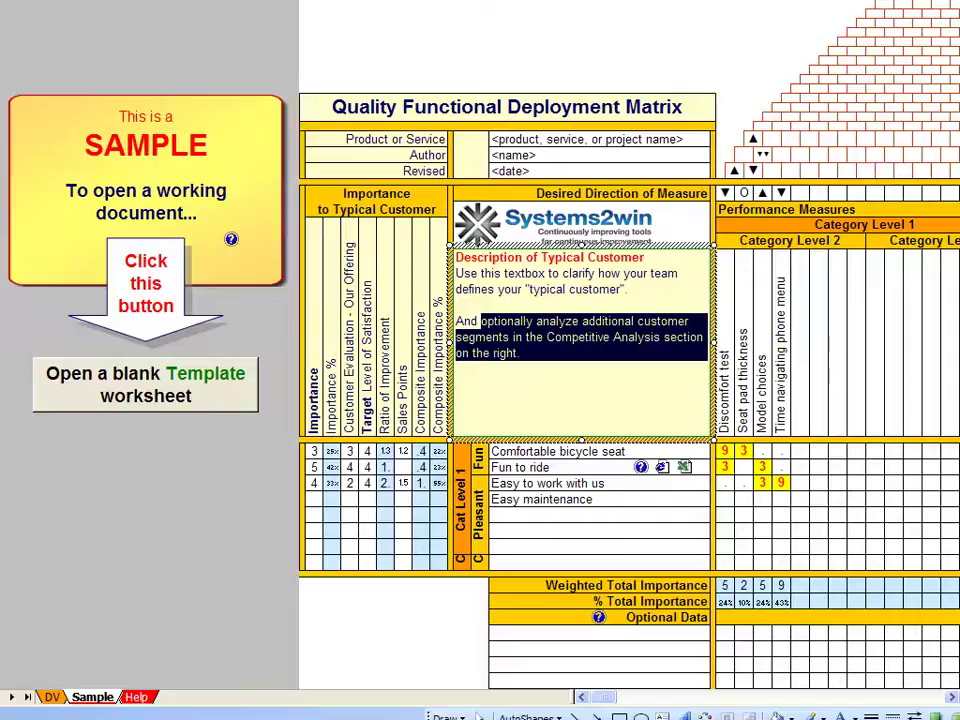
pyautogui.press('Escape')
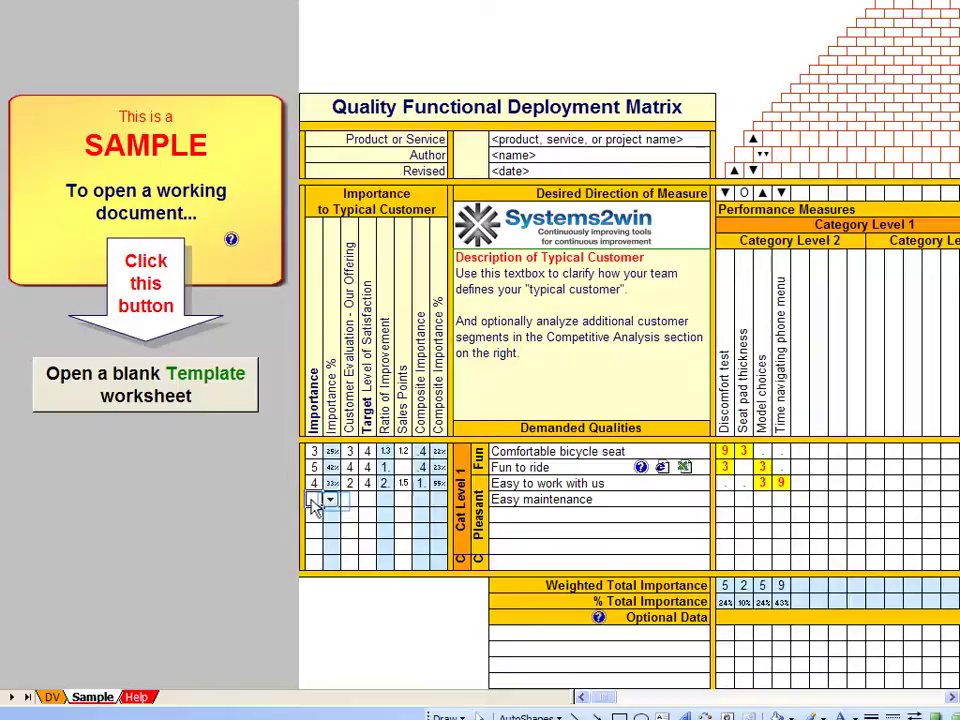
# Give Easy maintenance importance 4, customer evaluation 2 and target 4, then check the Sales Points guidance
pyautogui.click(331, 500)
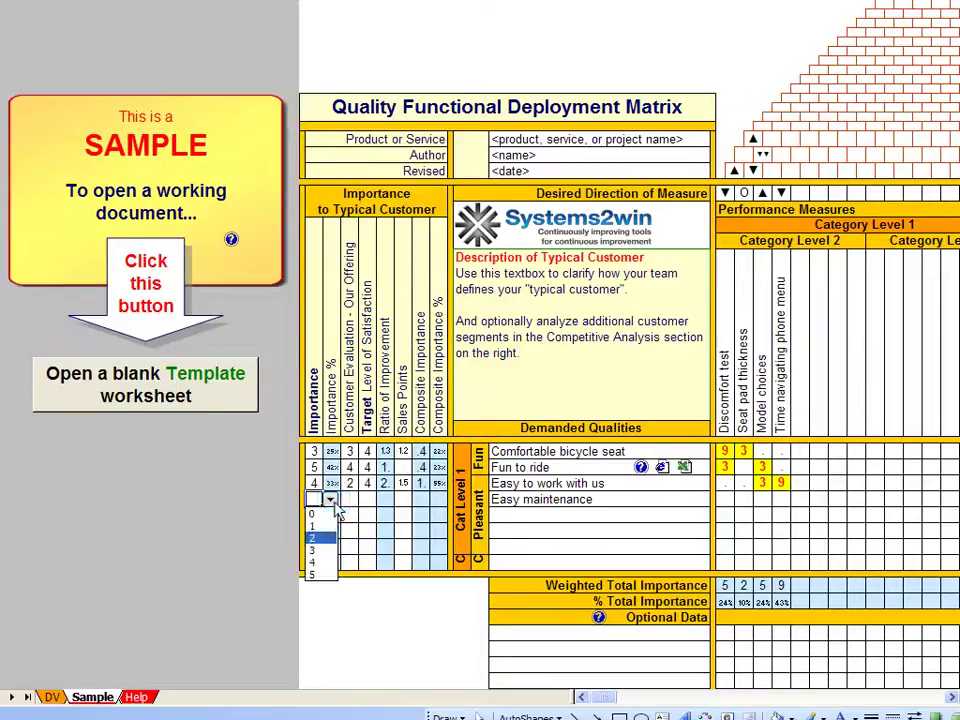
pyautogui.click(320, 562)
pyautogui.press('Tab')
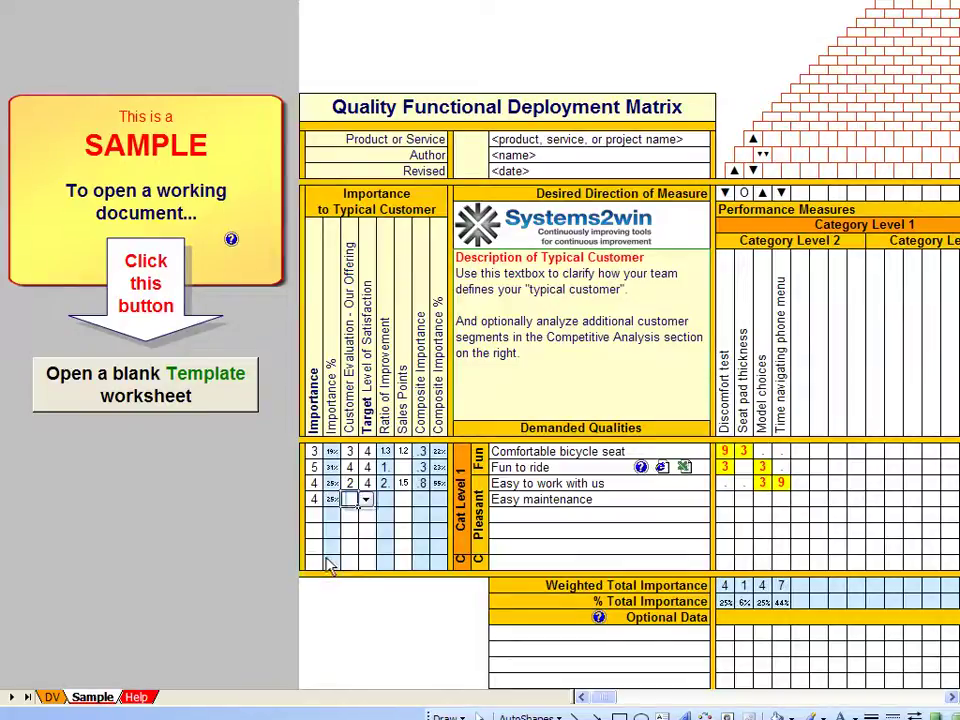
pyautogui.click(366, 500)
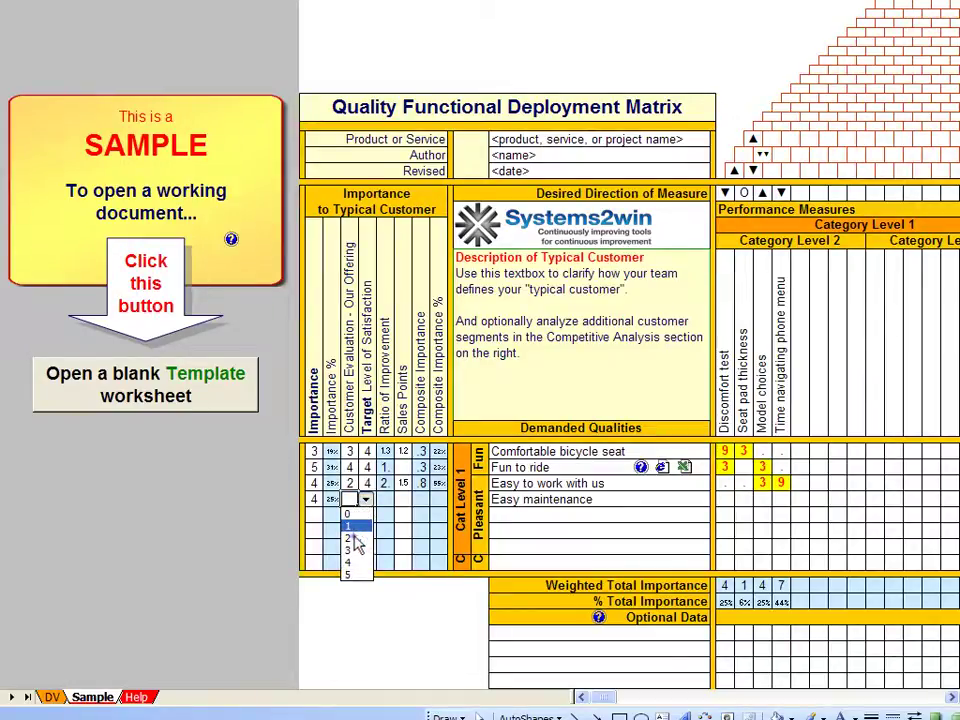
pyautogui.click(356, 539)
pyautogui.click(372, 500)
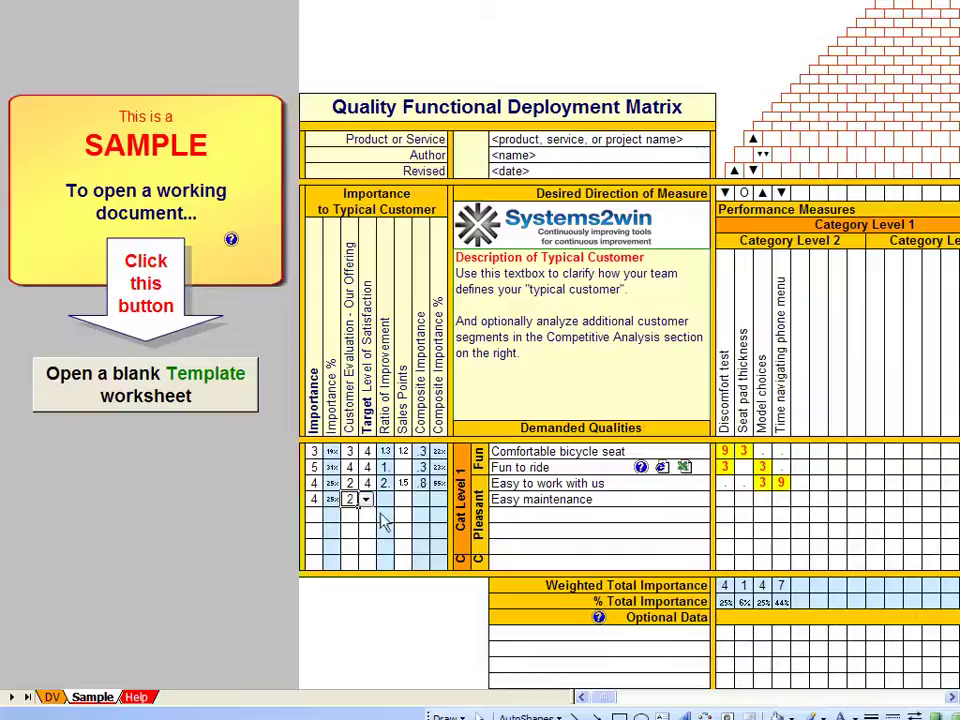
pyautogui.click(383, 500)
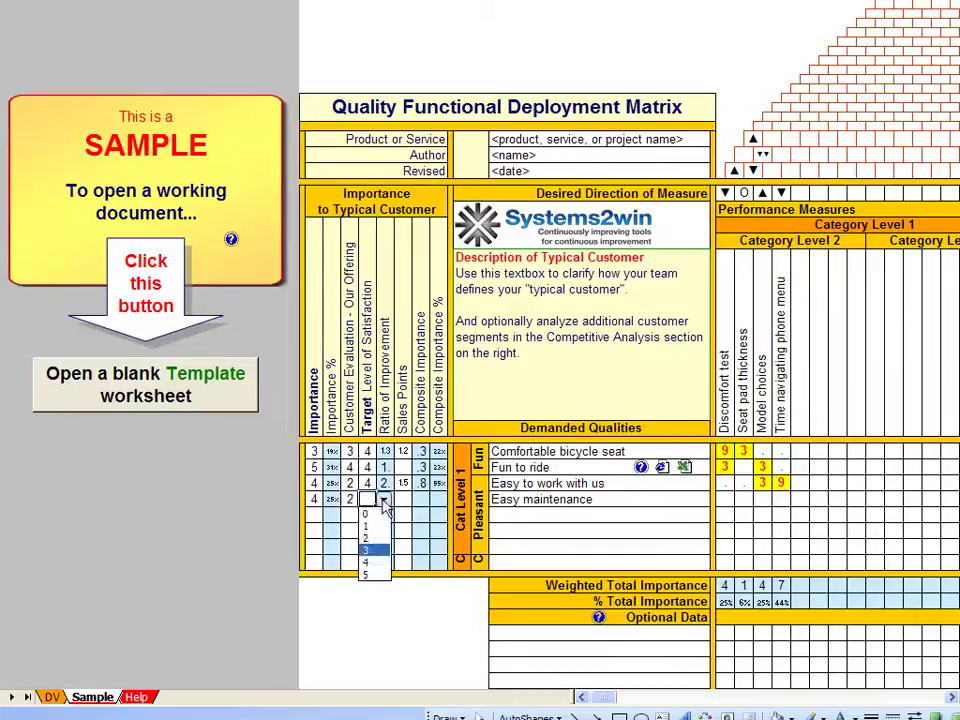
pyautogui.click(375, 563)
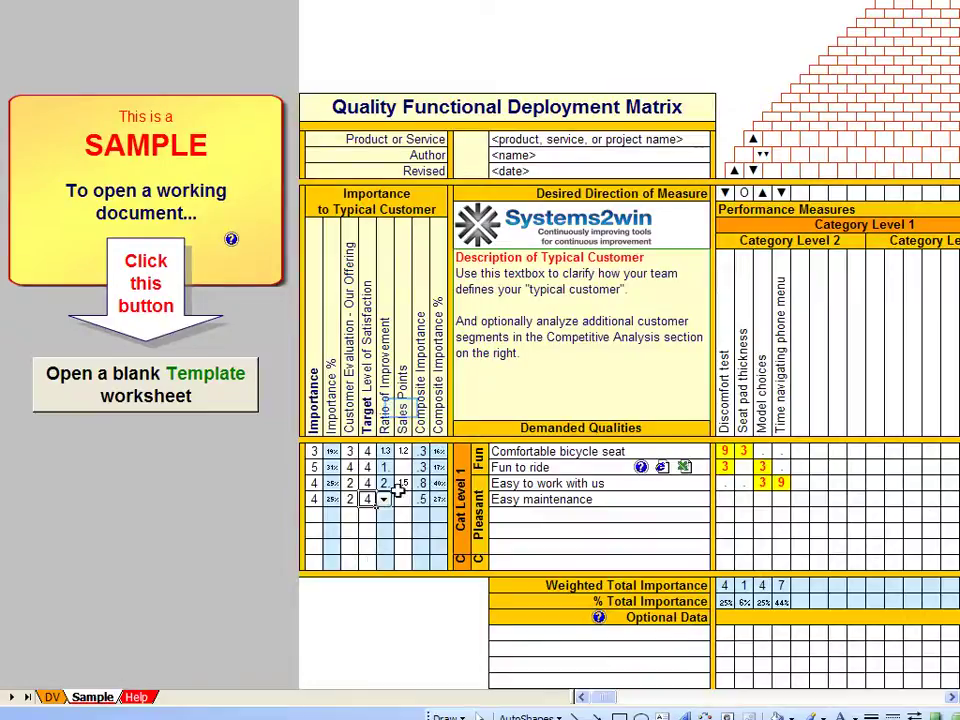
pyautogui.click(401, 424)
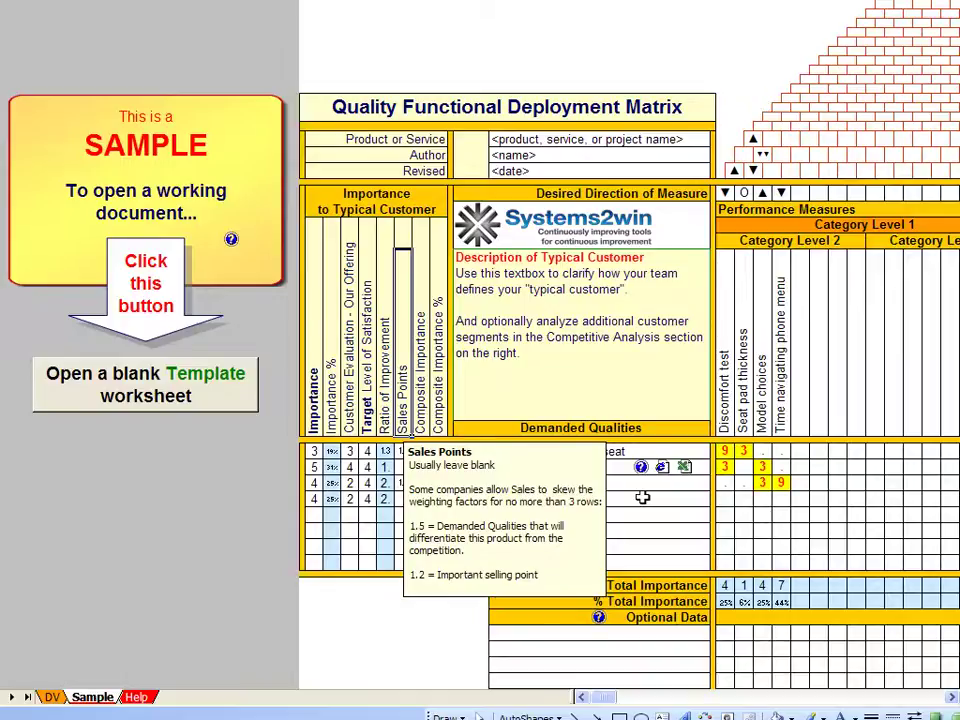
pyautogui.click(641, 496)
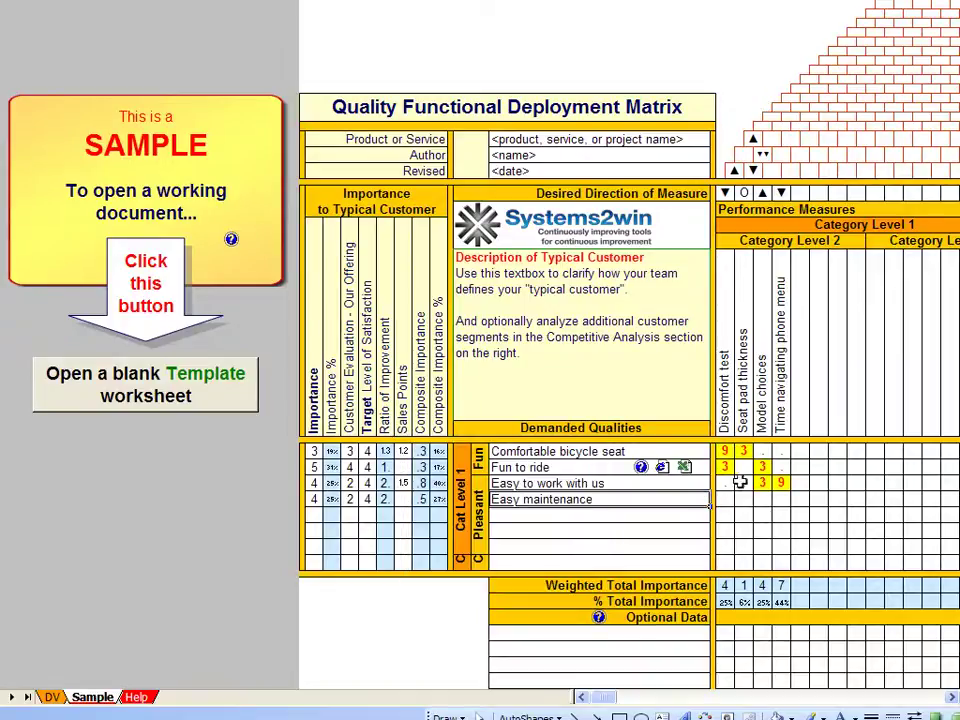
# Head the empty measure column 'Speed to change tire' and mark 9 in the Easy maintenance row
pyautogui.click(805, 387)
pyautogui.write('Speed to change tire')
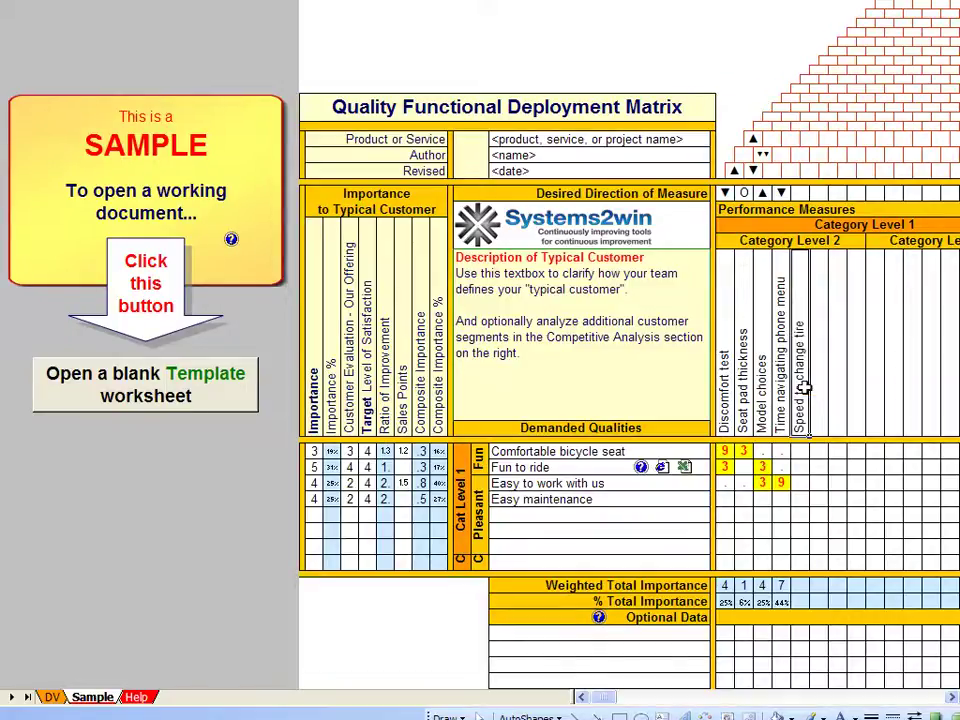
pyautogui.click(804, 499)
pyautogui.click(817, 499)
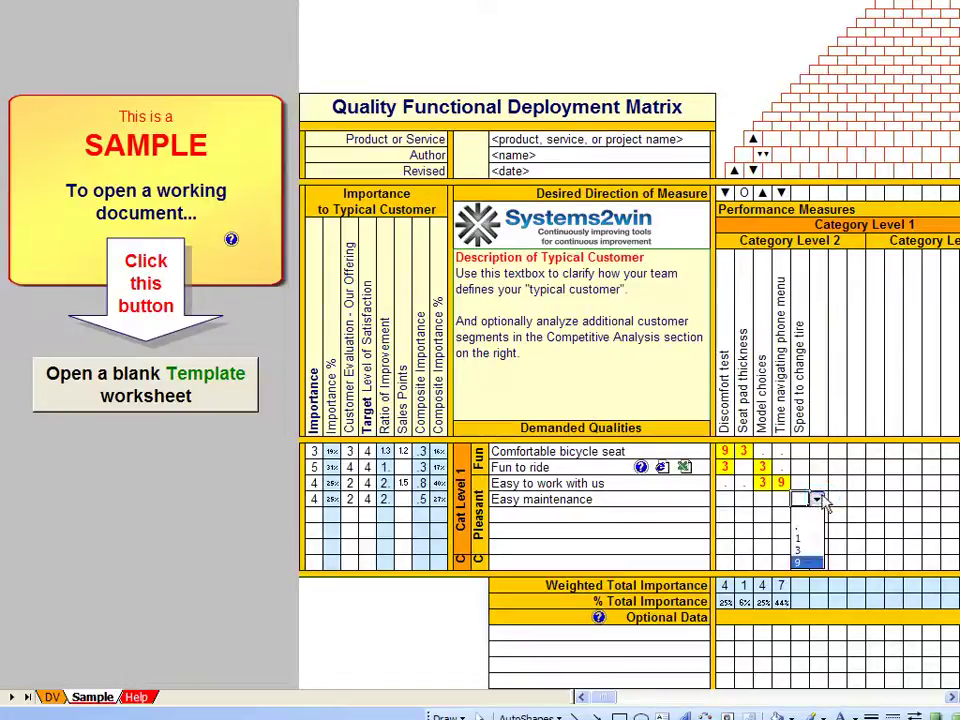
pyautogui.click(800, 563)
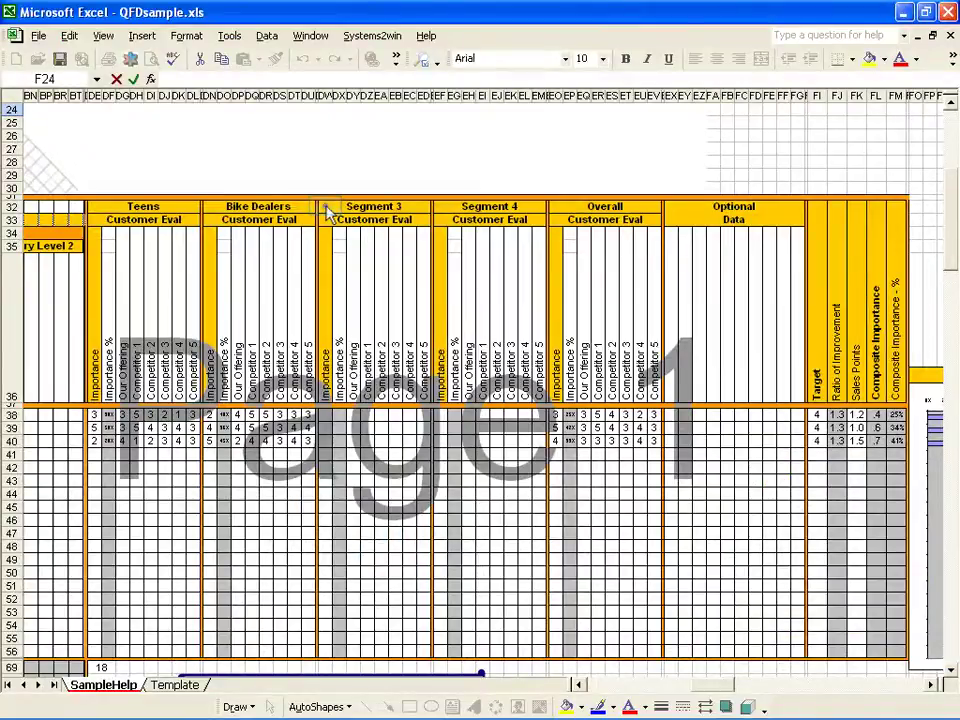
# Rename Segment 3 to Europe and enter its importance ratings 1, 2 and 3
pyautogui.click(326, 208)
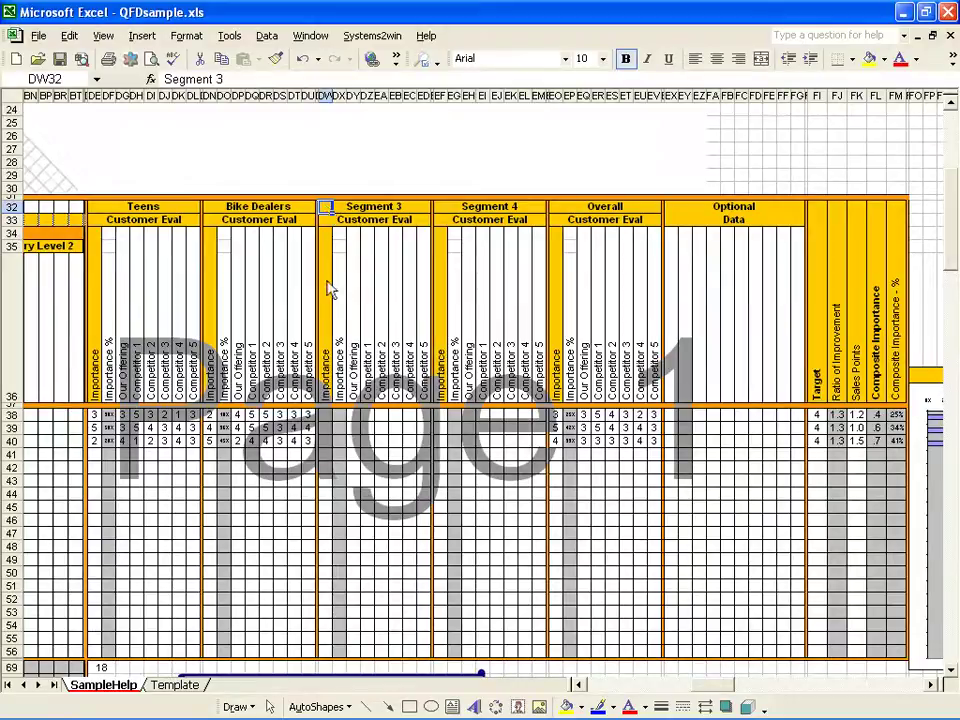
pyautogui.write('Europe')
pyautogui.click(330, 418)
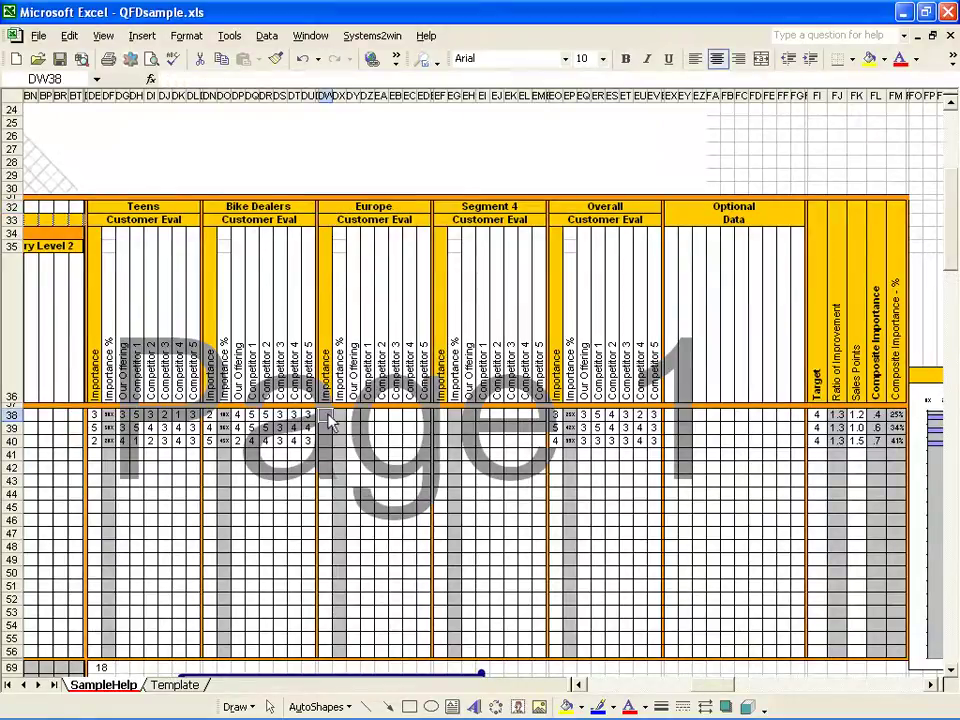
pyautogui.write('1')
pyautogui.press('Return')
pyautogui.write('2')
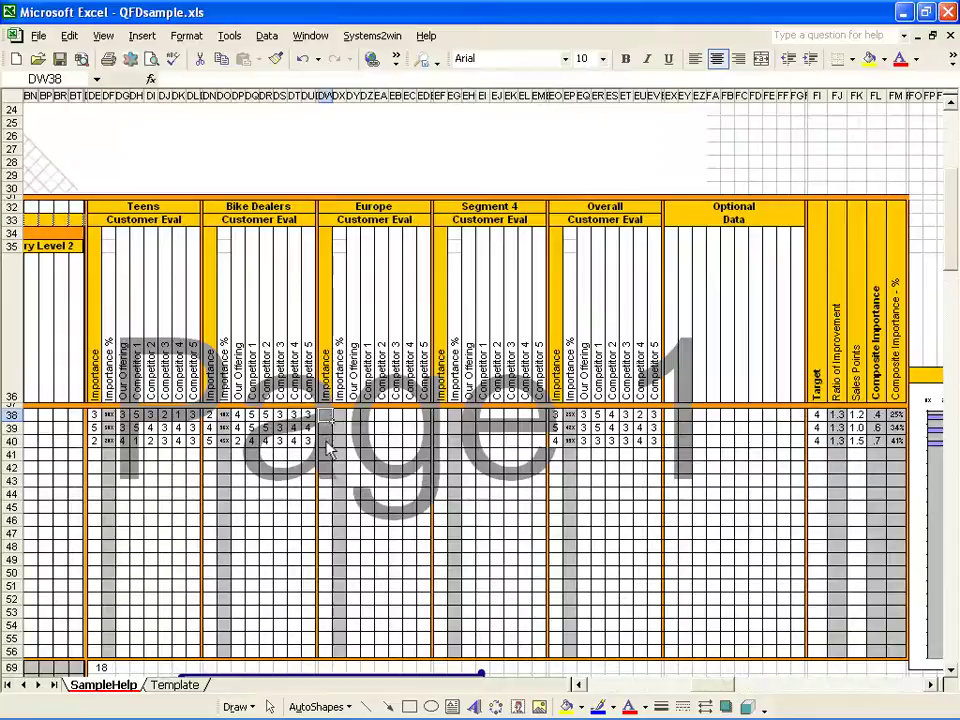
pyautogui.press('Return')
pyautogui.write('3')
pyautogui.click(354, 415)
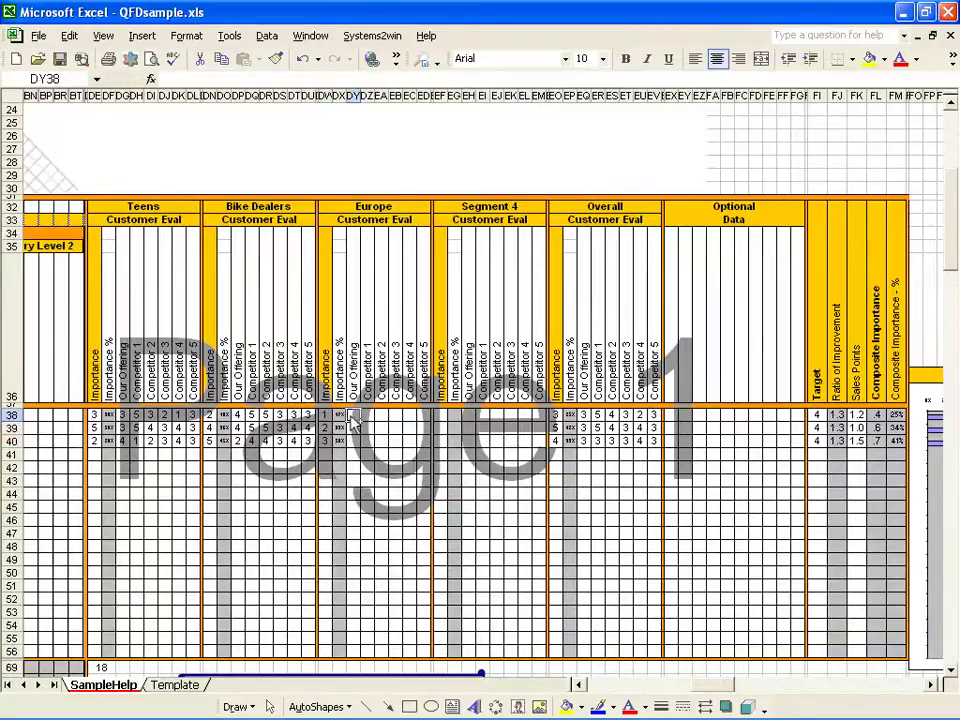
# Enter Europe's Our Offering scores 4, 4 and 5
pyautogui.write('4')
pyautogui.press('Return')
pyautogui.write('4')
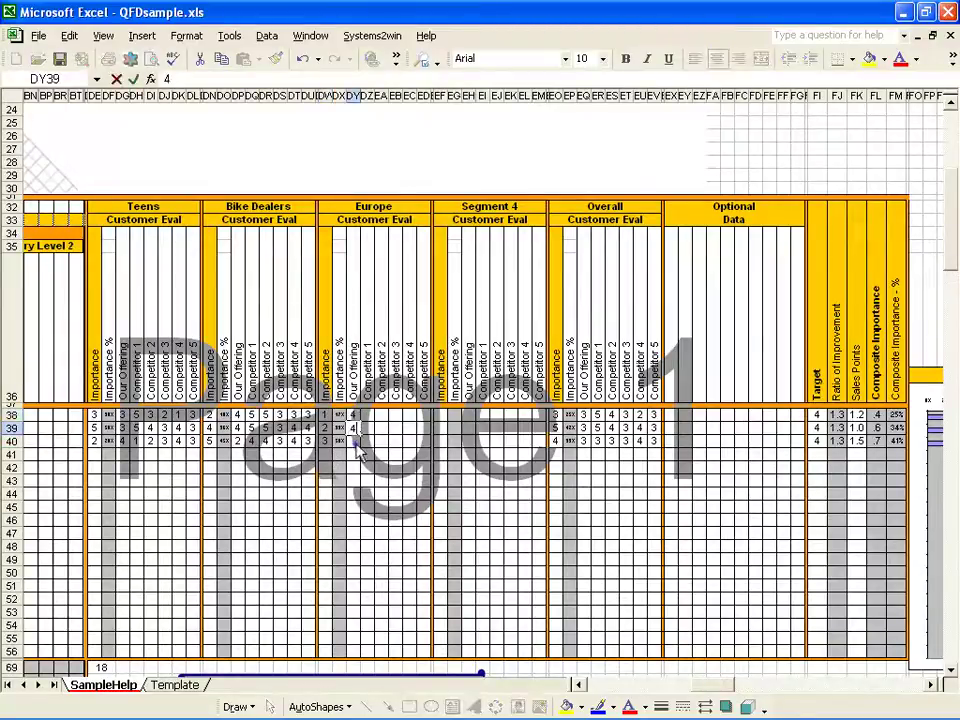
pyautogui.press('Return')
pyautogui.write('5')
pyautogui.press('Return')
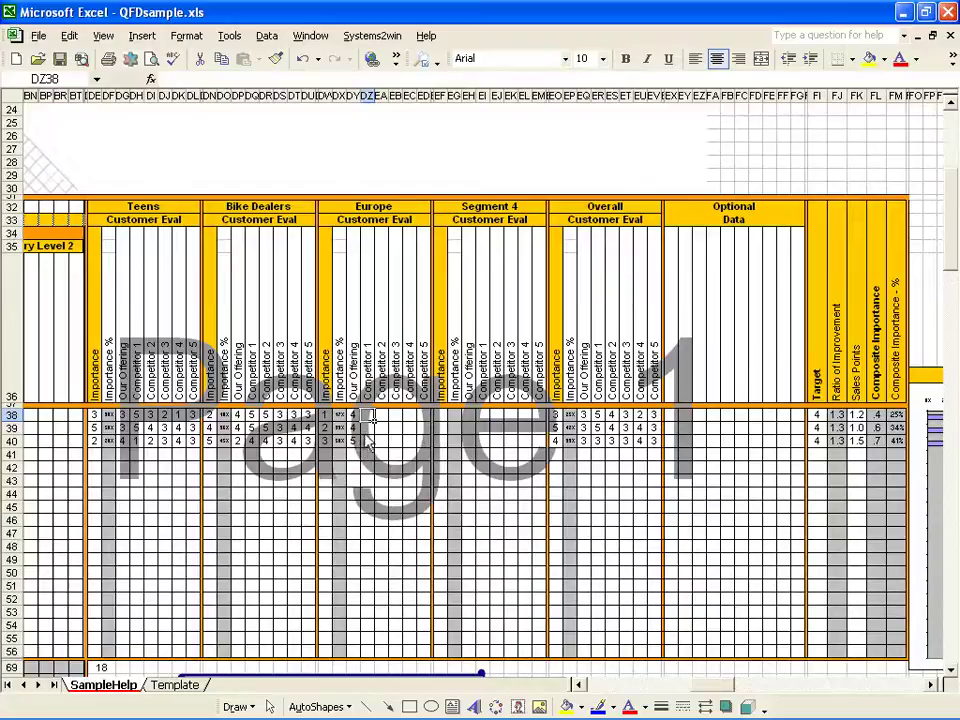
pyautogui.click(364, 492)
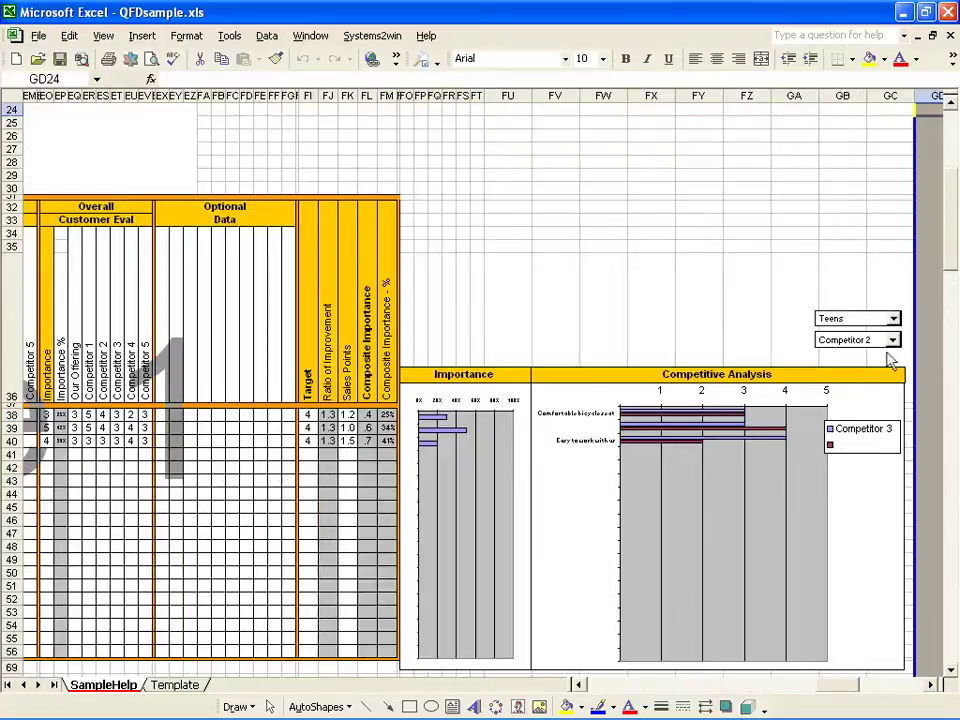
# Pick Europe in the Competitive Analysis chart's segment dropdown, then restore Teens
pyautogui.click(893, 318)
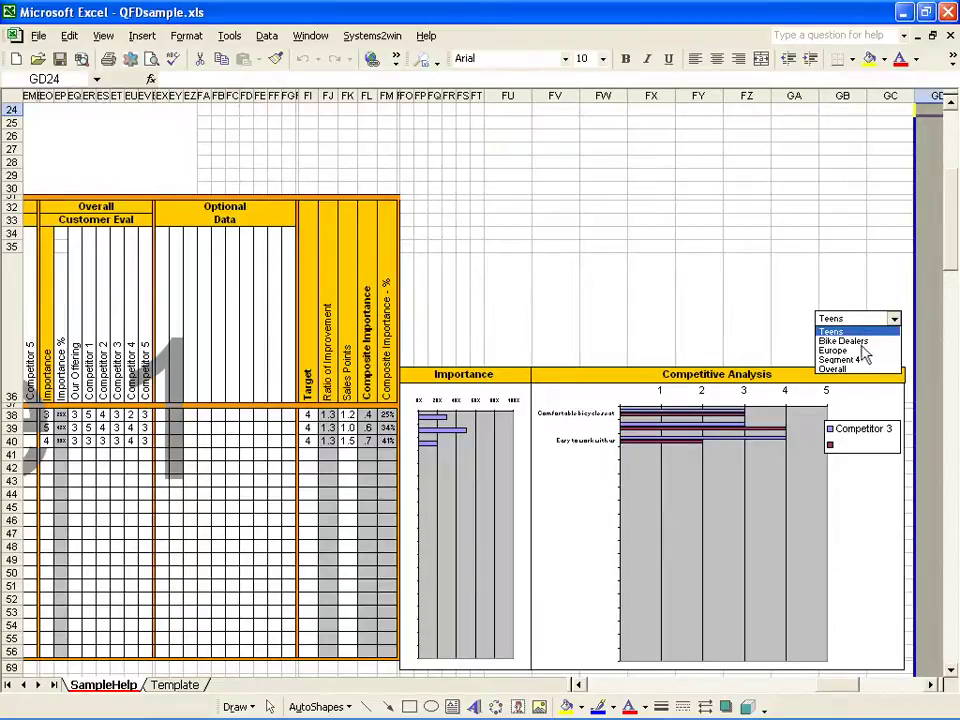
pyautogui.click(861, 350)
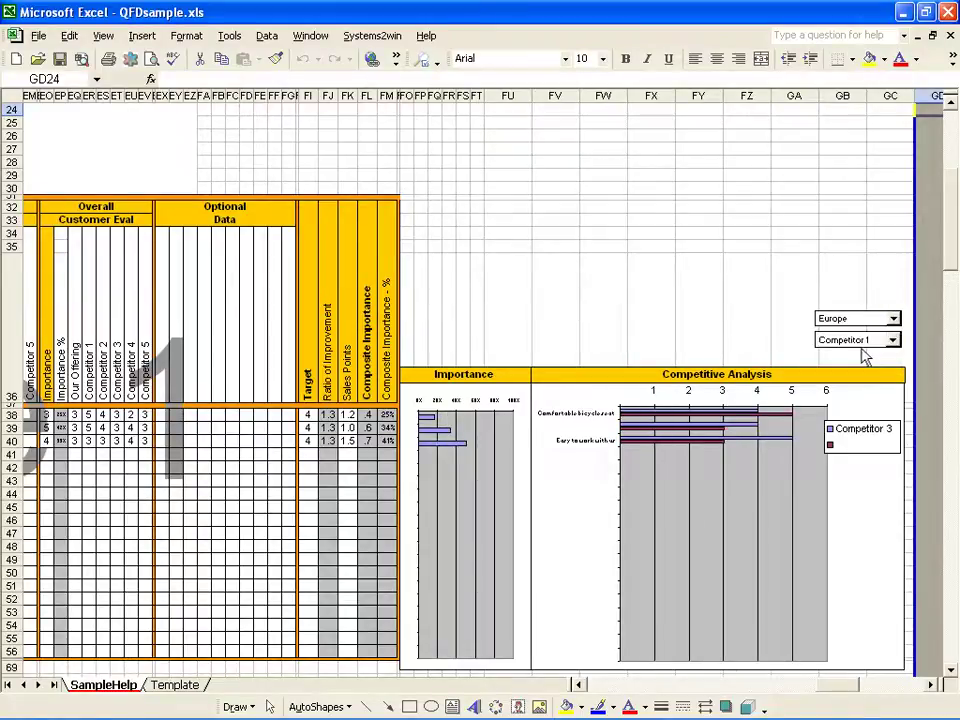
pyautogui.click(894, 318)
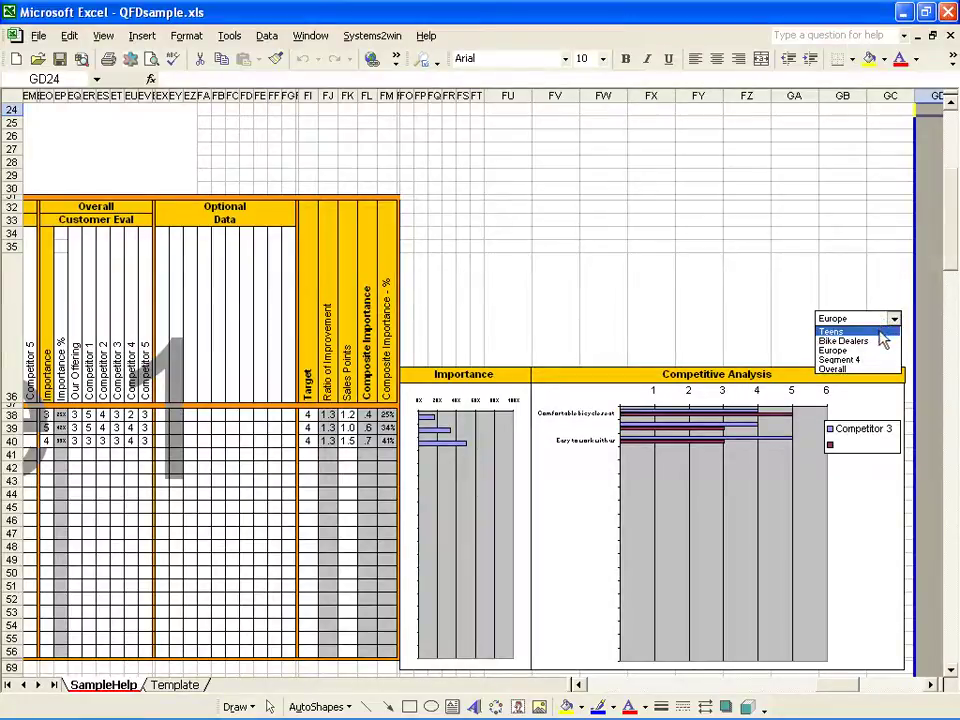
pyautogui.click(880, 332)
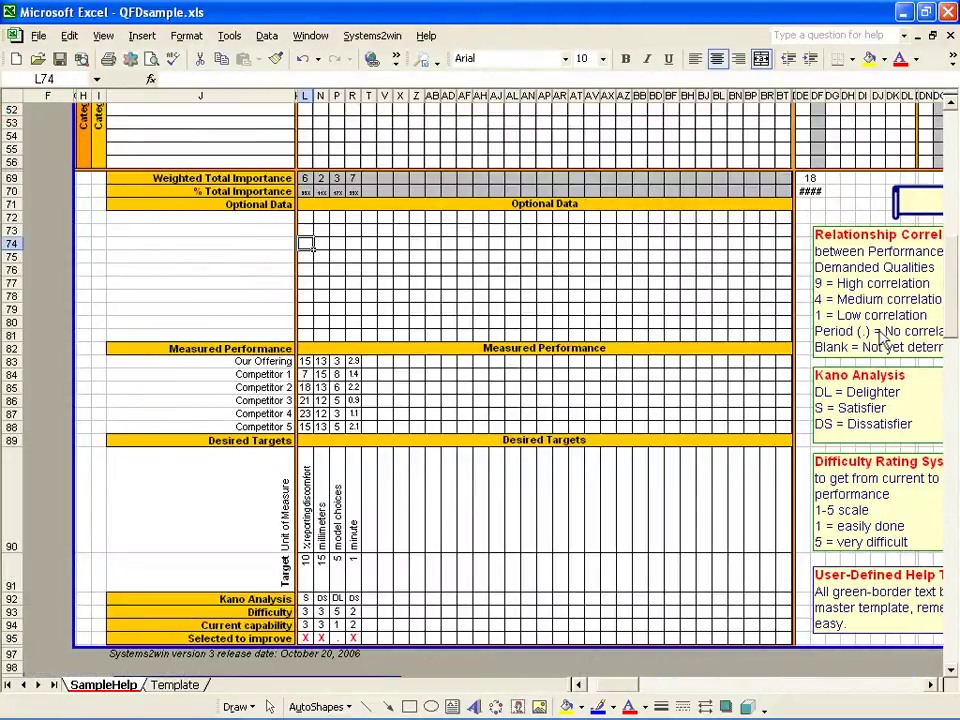
# Put 3 in Optional Data cell L74 under the first performance measure
pyautogui.write('3')
pyautogui.click(326, 245)
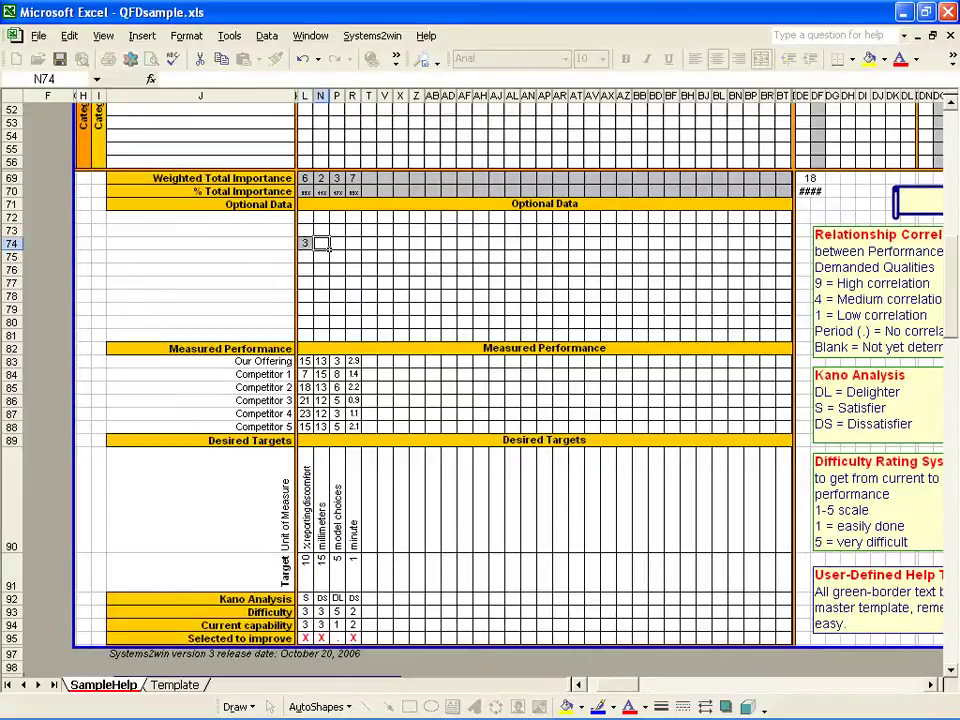